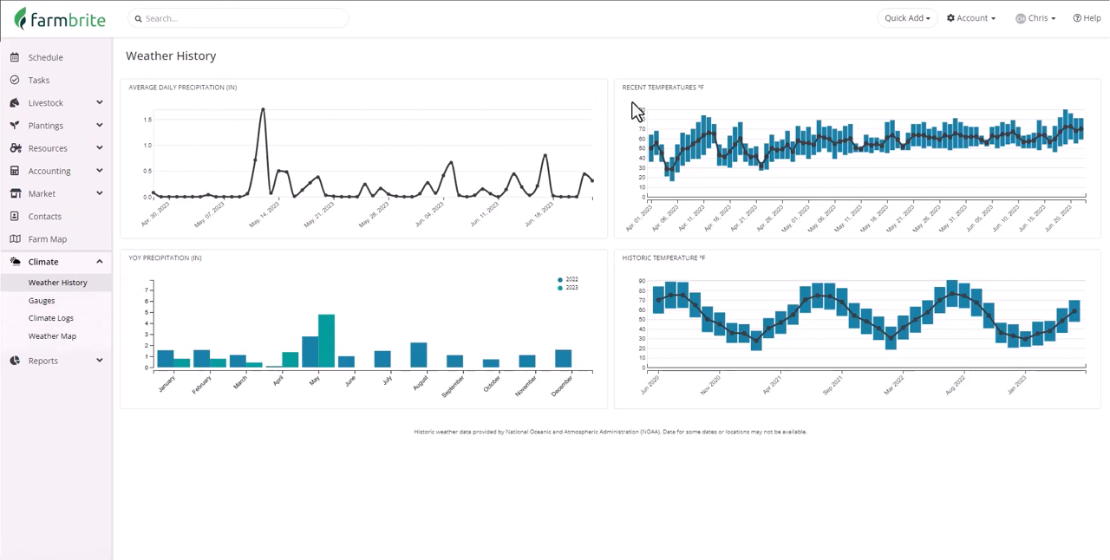
Show the Precipitation Rate mapping layer on the Climate section's weather map.
{"action": "left_click", "coordinate": [83, 346]}
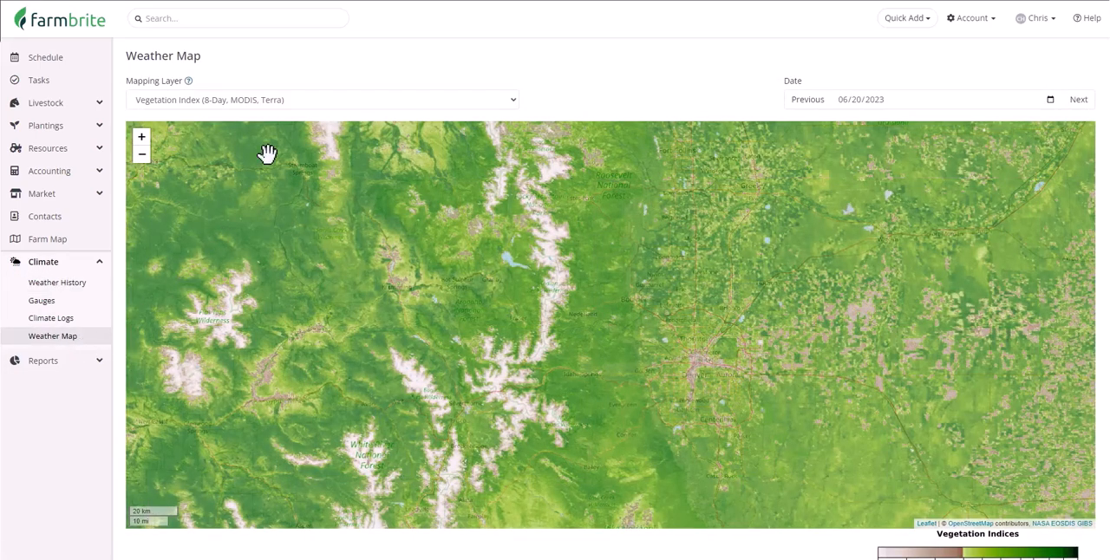
{"action": "left_click", "coordinate": [304, 102]}
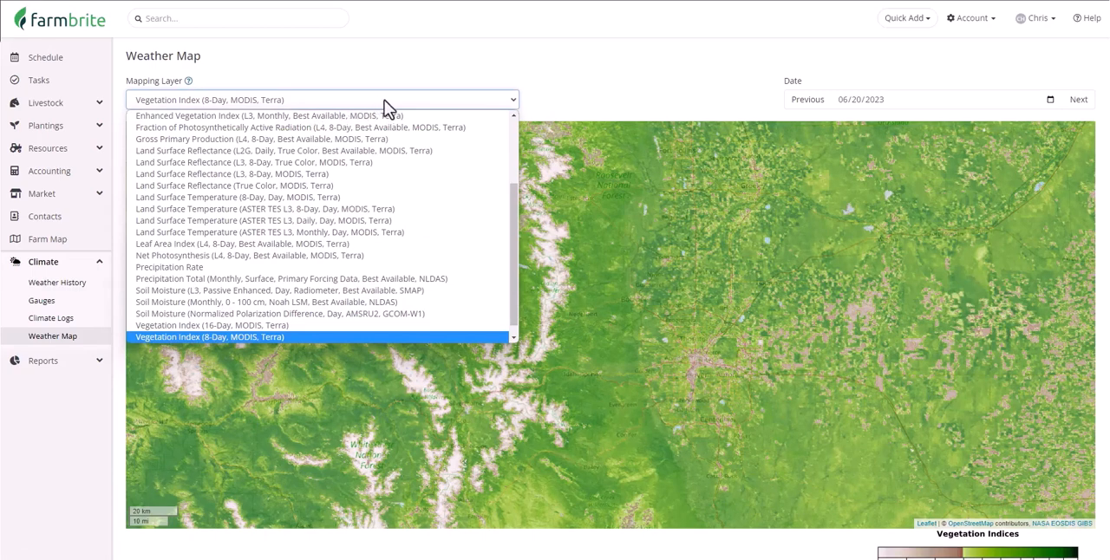
{"action": "scroll", "coordinate": [391, 145], "scroll_direction": "up", "scroll_amount": 3}
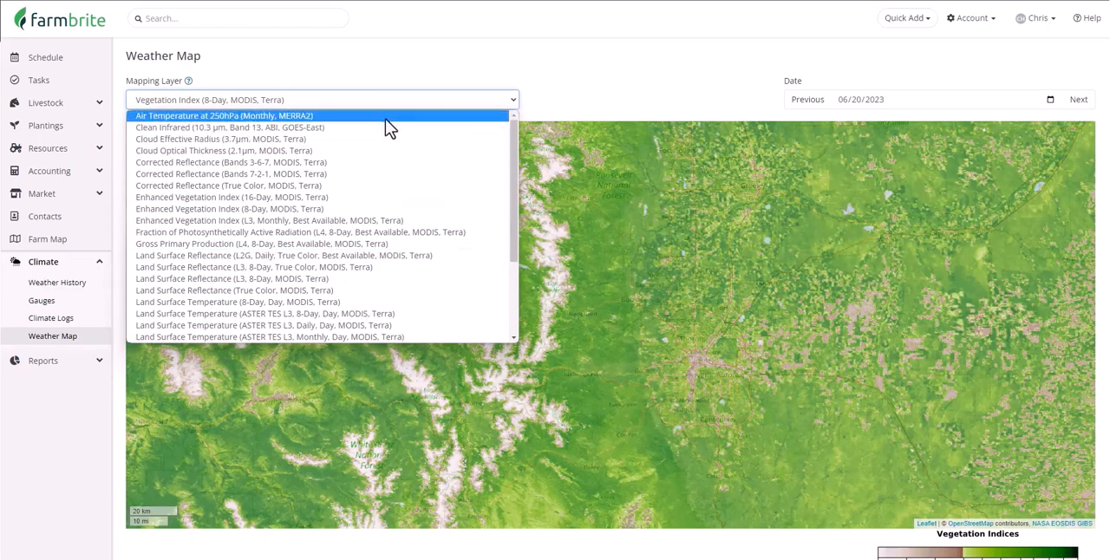
{"action": "scroll", "coordinate": [401, 224], "scroll_direction": "down", "scroll_amount": 3}
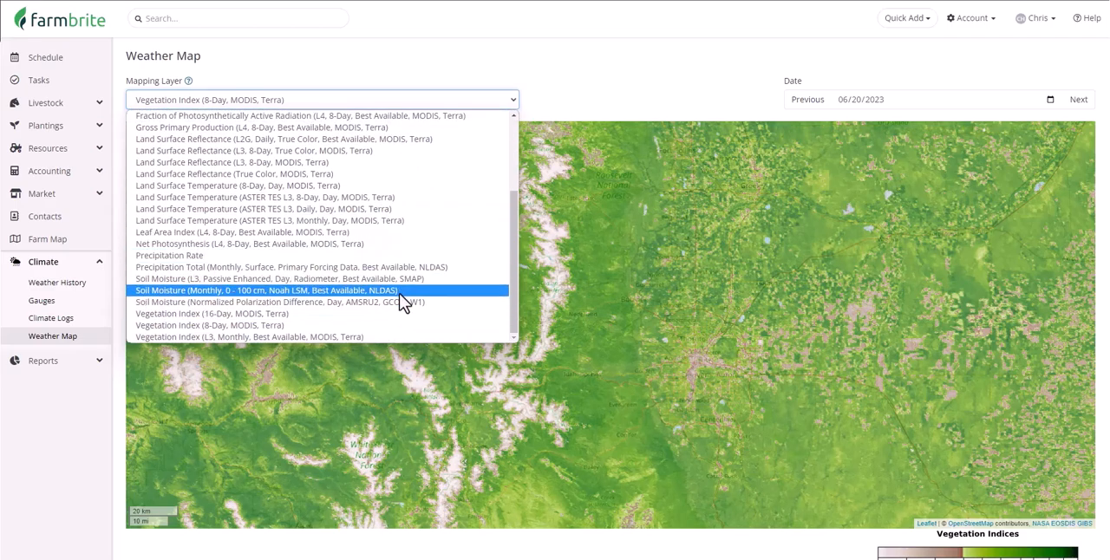
{"action": "left_click", "coordinate": [401, 256]}
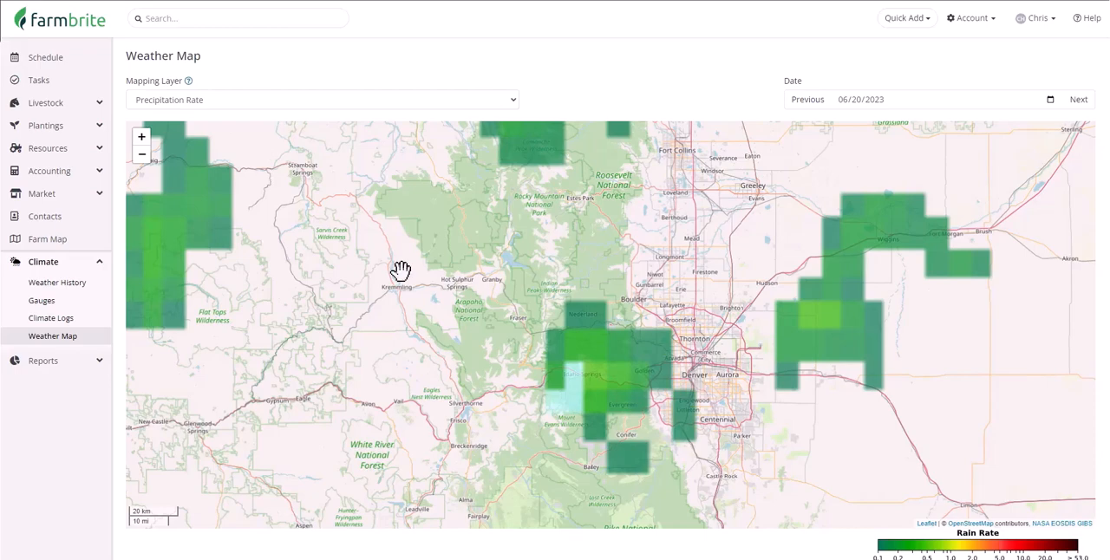
Review the gauges list and the climate logs page, including its charts, records table and blank new-log form.
{"action": "left_click", "coordinate": [80, 309]}
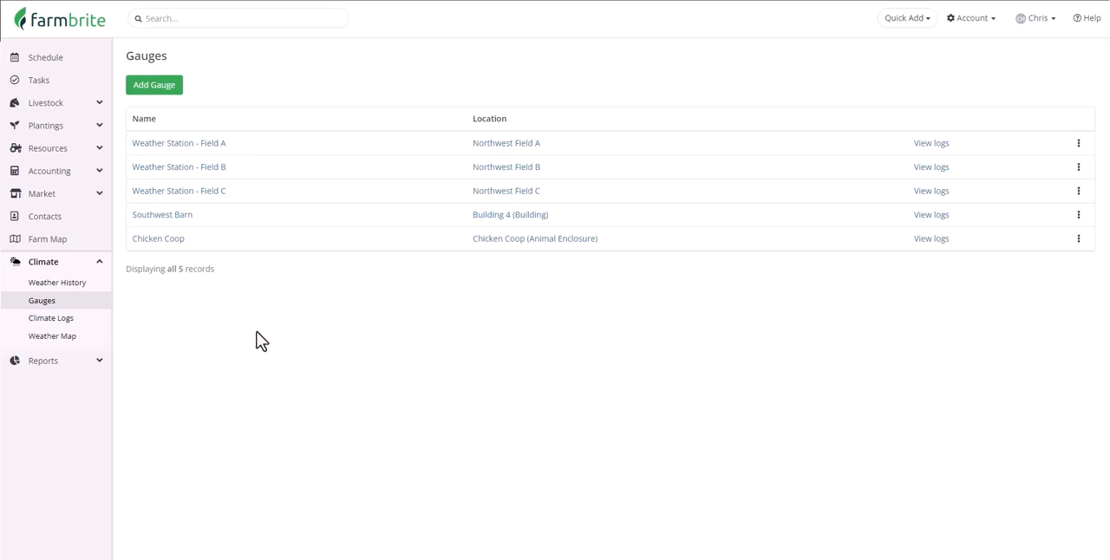
{"action": "left_click", "coordinate": [101, 330]}
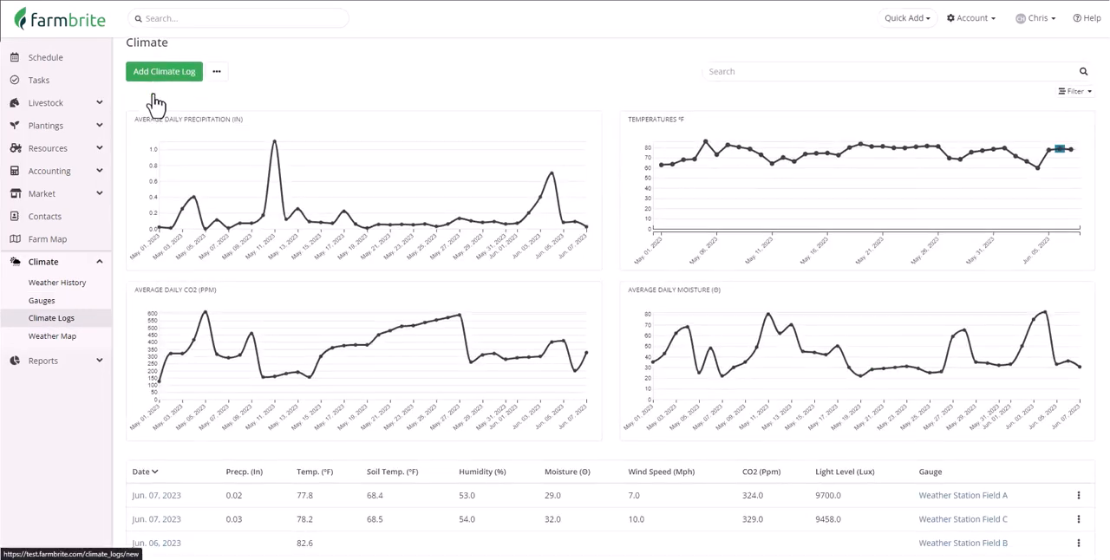
{"action": "scroll", "coordinate": [218, 251], "scroll_direction": "down", "scroll_amount": 3}
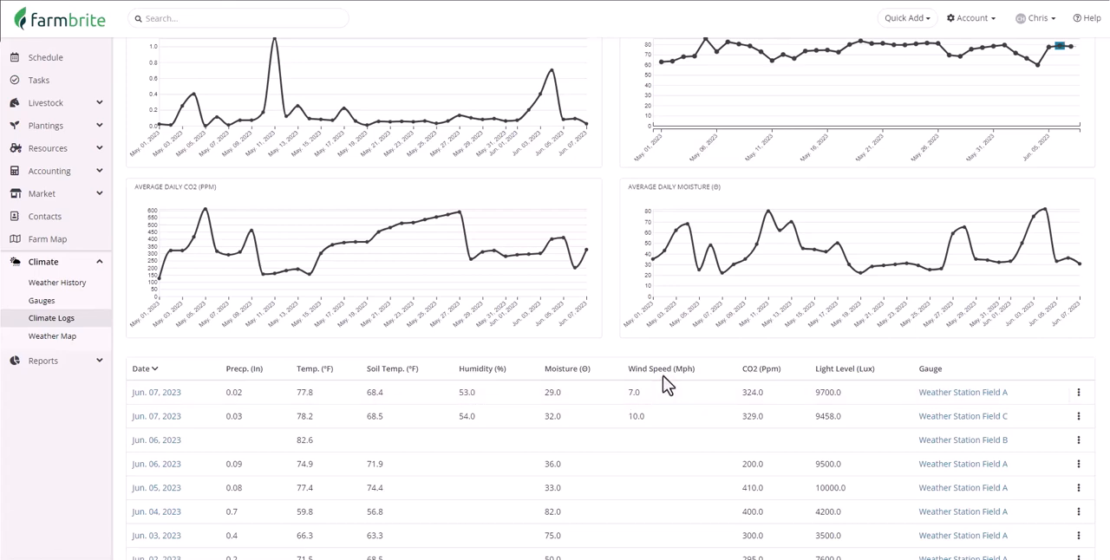
{"action": "scroll", "coordinate": [662, 386], "scroll_direction": "up", "scroll_amount": 2}
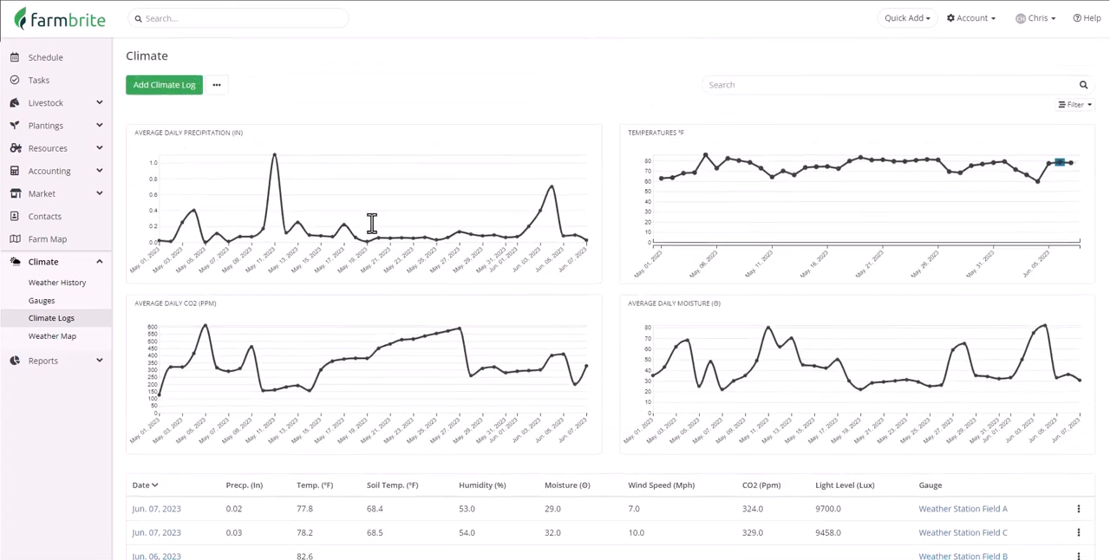
{"action": "left_click", "coordinate": [166, 103]}
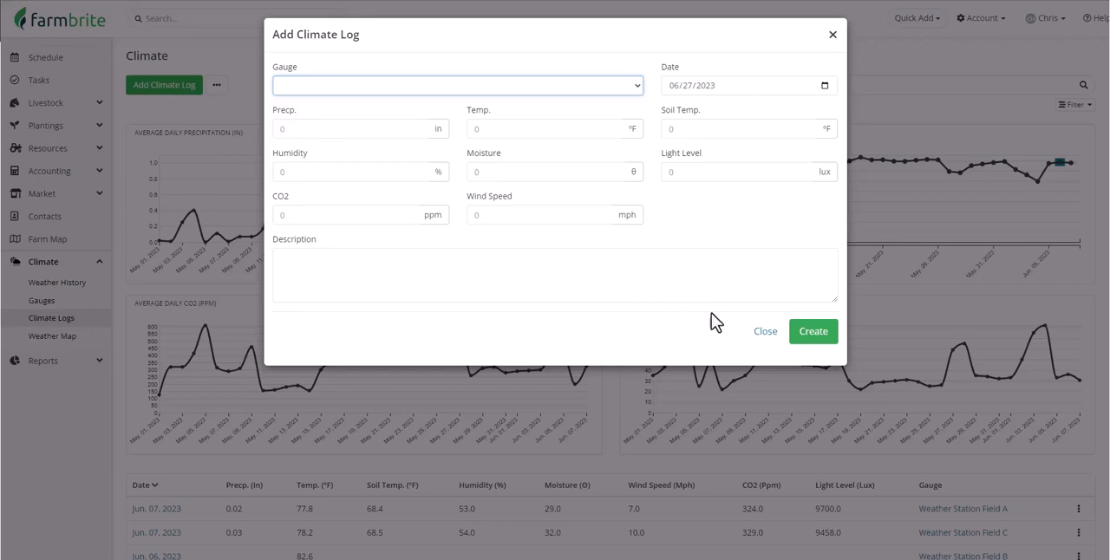
{"action": "left_click", "coordinate": [766, 332]}
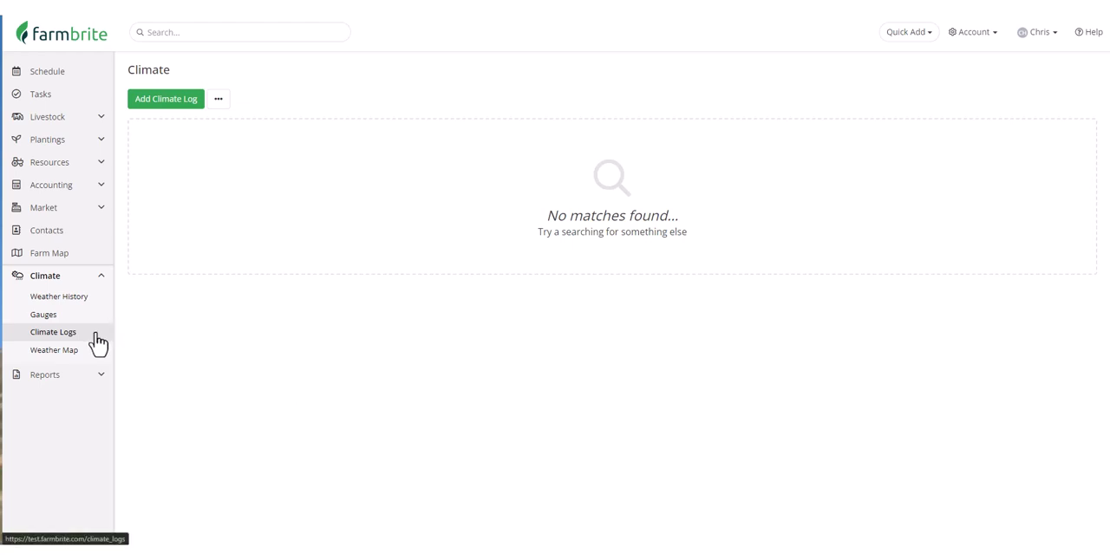
Download the CSV template file for importing climate log records.
{"action": "left_click", "coordinate": [221, 104]}
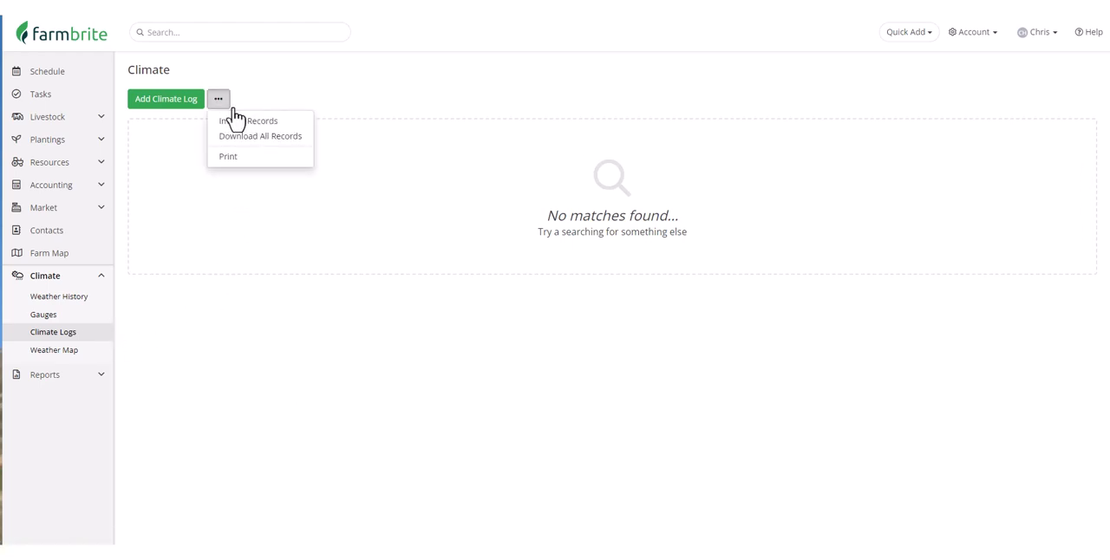
{"action": "left_click", "coordinate": [286, 128]}
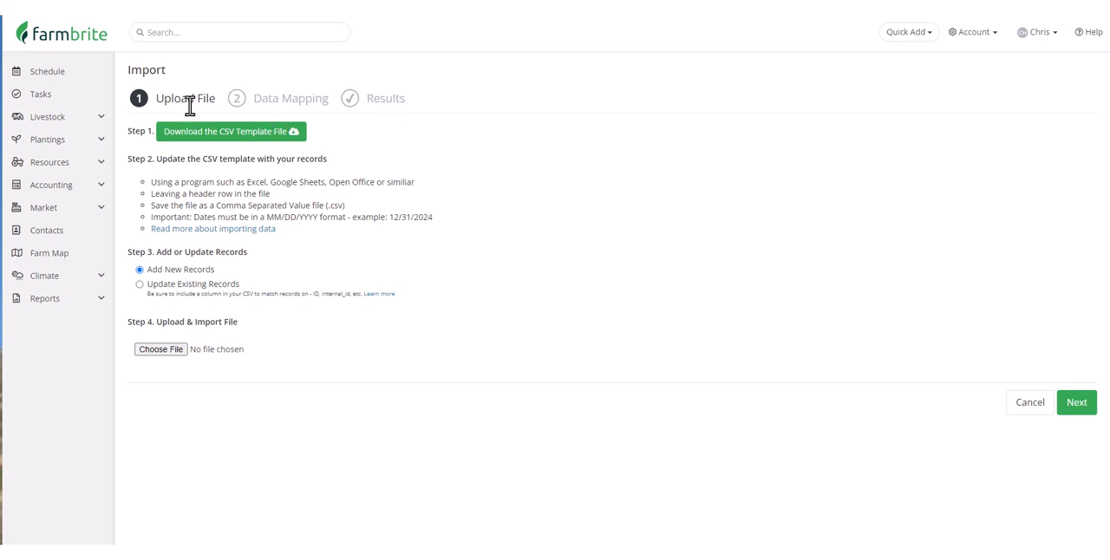
{"action": "left_click", "coordinate": [291, 135]}
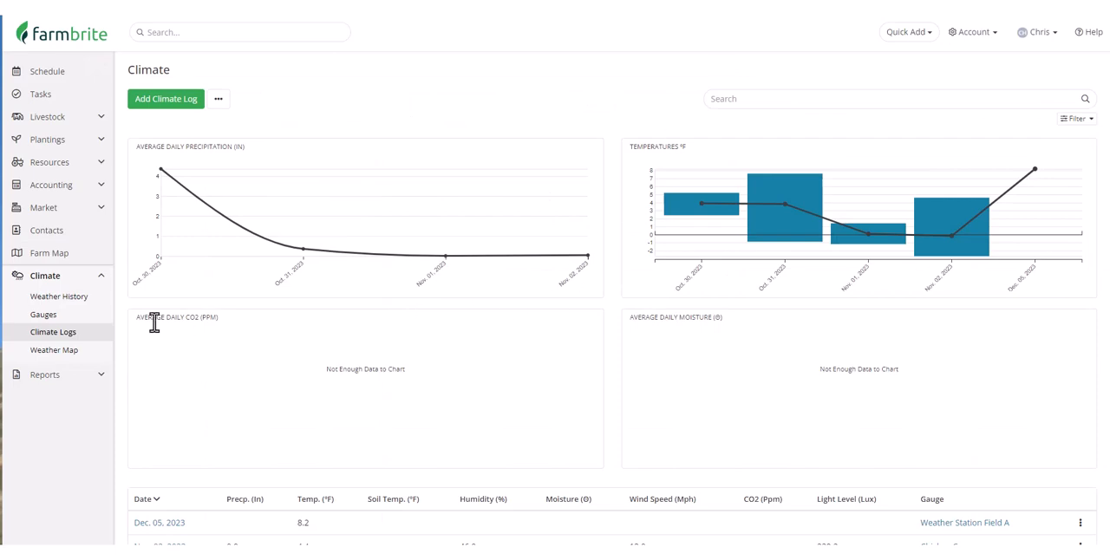
Copy the gauge ID from the Southwest Barn gauge's details.
{"action": "left_click", "coordinate": [43, 319]}
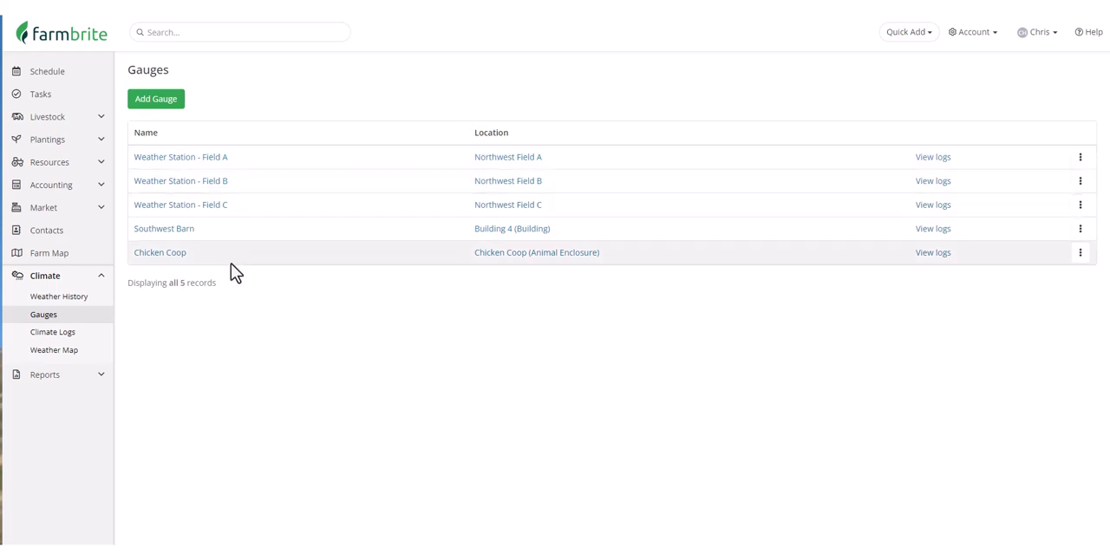
{"action": "left_click", "coordinate": [171, 233]}
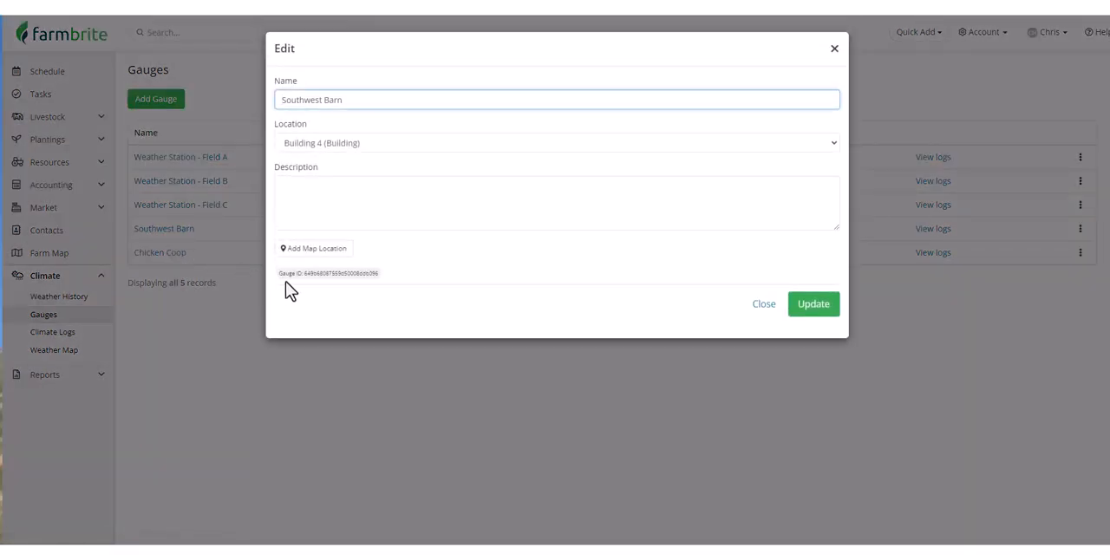
{"action": "left_click_drag", "start_coordinate": [379, 275], "coordinate": [304, 276]}
{"action": "right_click", "coordinate": [304, 277]}
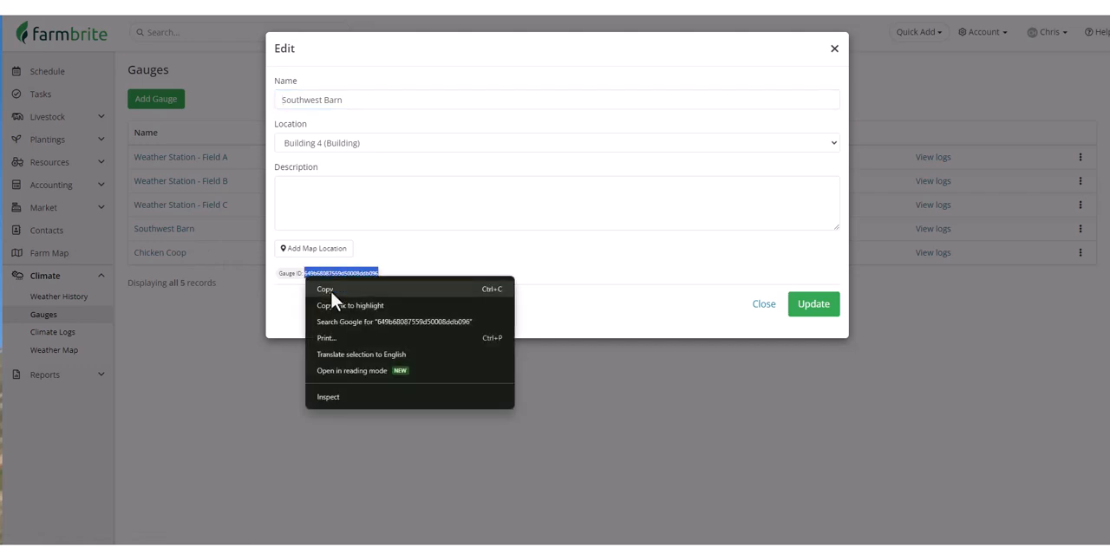
{"action": "left_click", "coordinate": [329, 288]}
Switch to the import template in Google Sheets and paste the gauge ID into every gauge_id cell from E2 to E15.
{"action": "key", "text": "ctrl+Tab"}
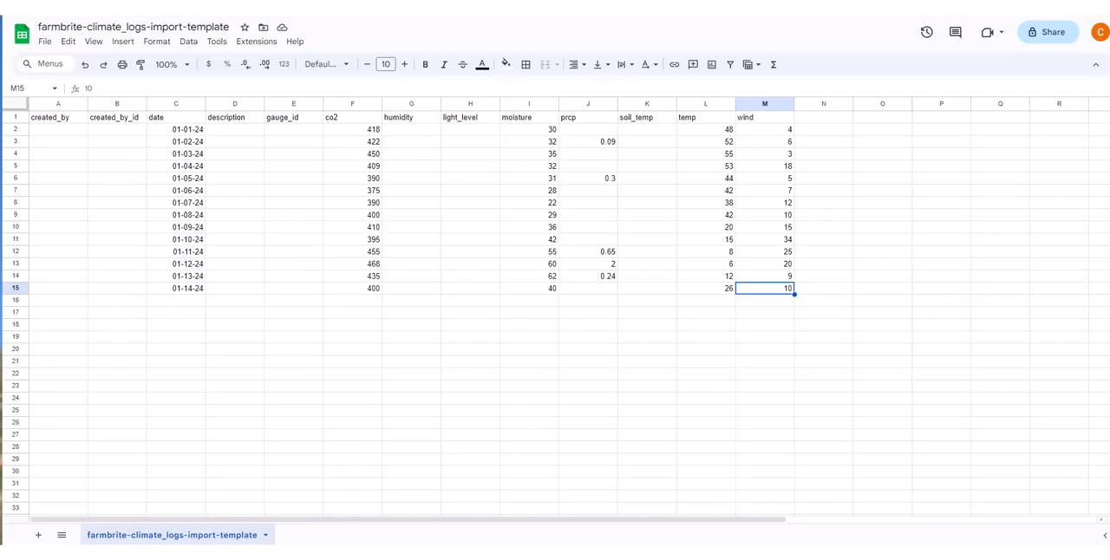
{"action": "left_click", "coordinate": [299, 130]}
{"action": "right_click", "coordinate": [303, 130]}
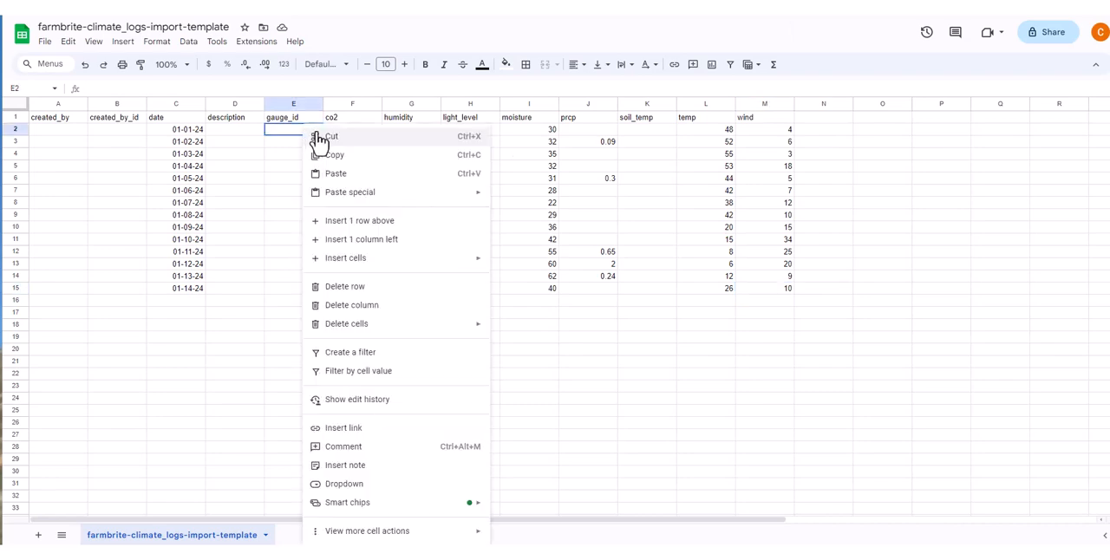
{"action": "left_click", "coordinate": [340, 173]}
{"action": "left_click", "coordinate": [333, 143]}
{"action": "key", "text": "ctrl+v"}
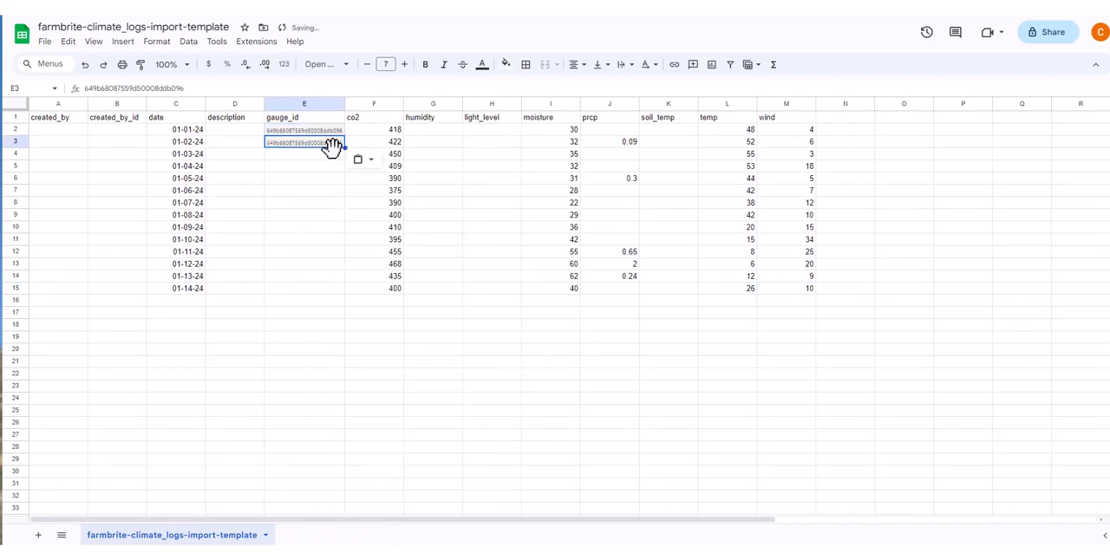
{"action": "left_click_drag", "start_coordinate": [334, 130], "coordinate": [350, 283]}
{"action": "left_click", "coordinate": [303, 336]}
Copy the cell formatting of co2 cell F2 onto the gauge_id cells E2 to E15.
{"action": "left_click", "coordinate": [375, 128]}
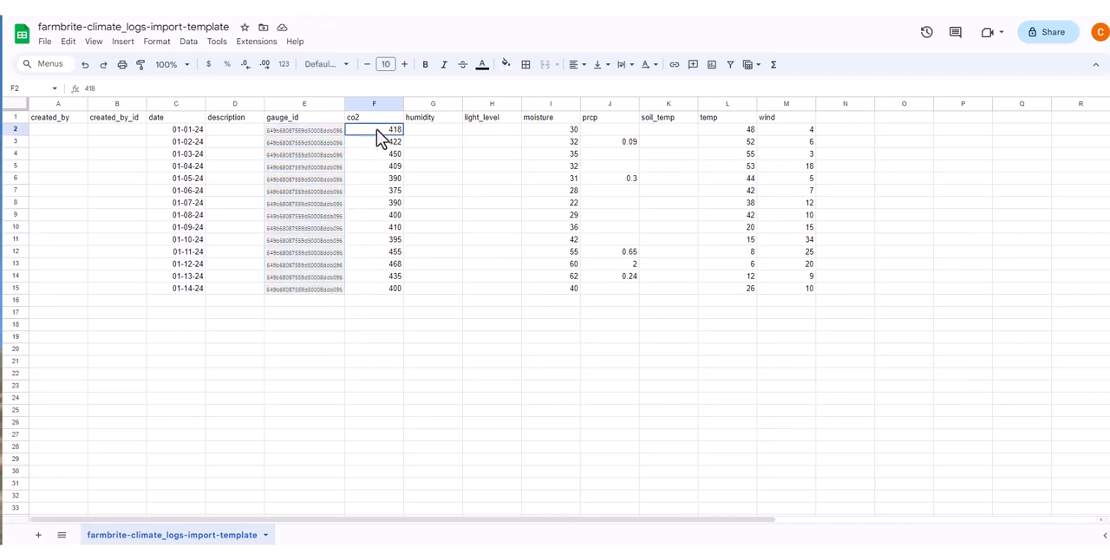
{"action": "left_click", "coordinate": [141, 64]}
{"action": "left_click_drag", "start_coordinate": [289, 132], "coordinate": [321, 288]}
{"action": "left_click", "coordinate": [363, 331]}
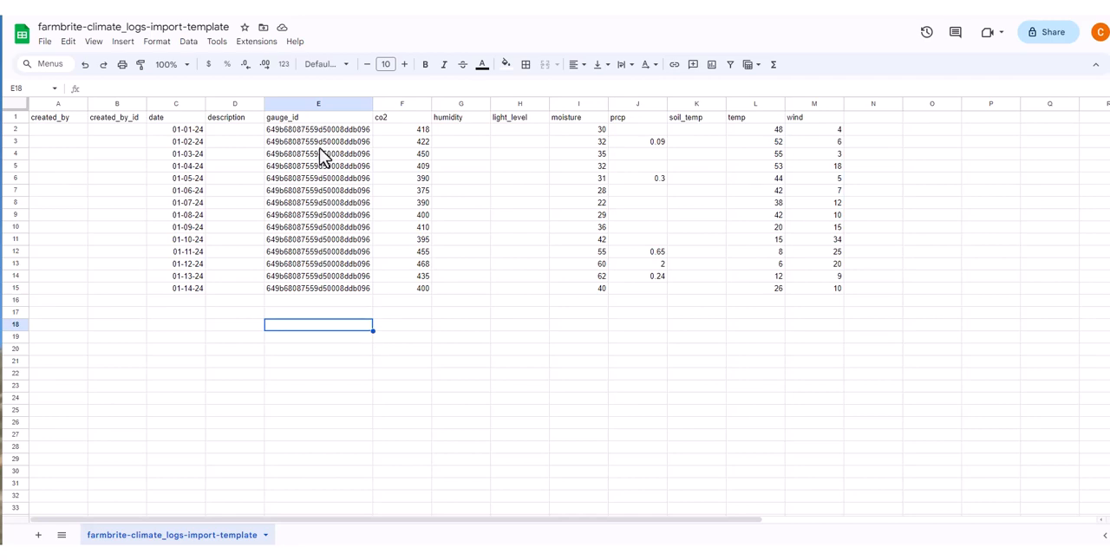
Rename the spreadsheet to January24first2weeks and download it as a Comma Separated Values (.csv) file.
{"action": "left_click", "coordinate": [213, 27]}
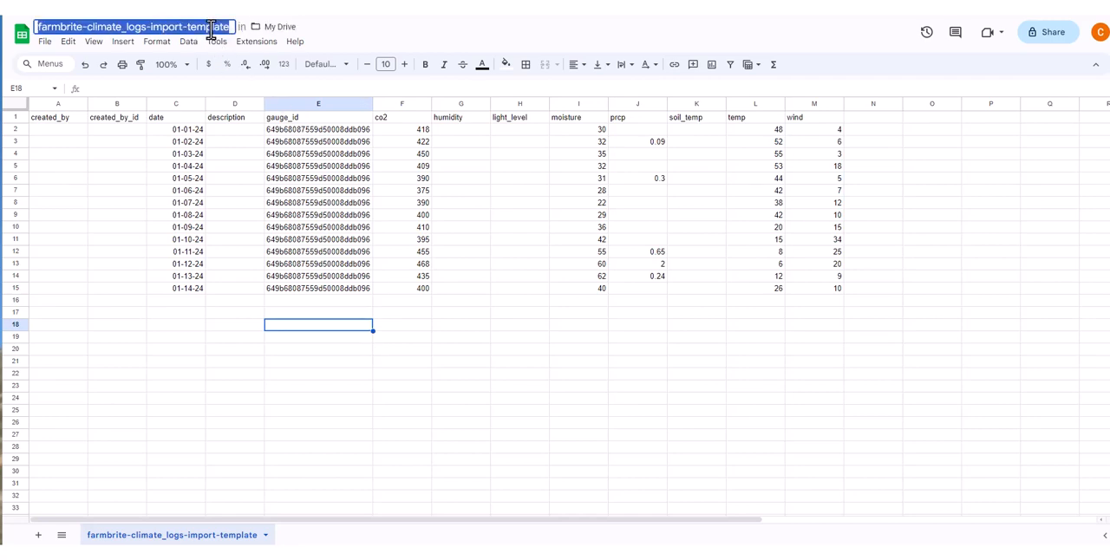
{"action": "type", "text": "January24first2weeks"}
{"action": "key", "text": "Return"}
{"action": "left_click", "coordinate": [44, 40]}
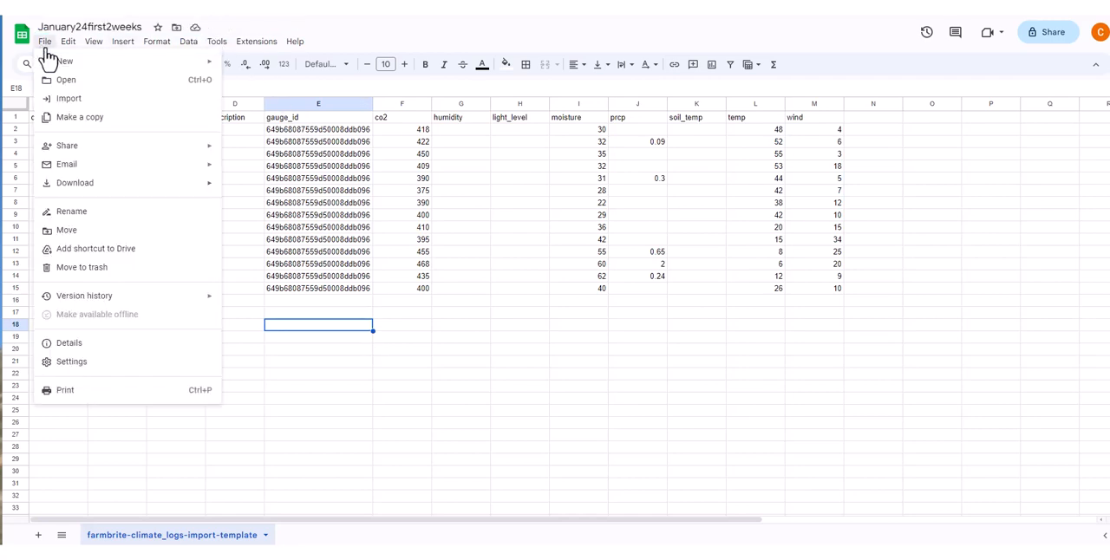
{"action": "mouse_move", "coordinate": [117, 184]}
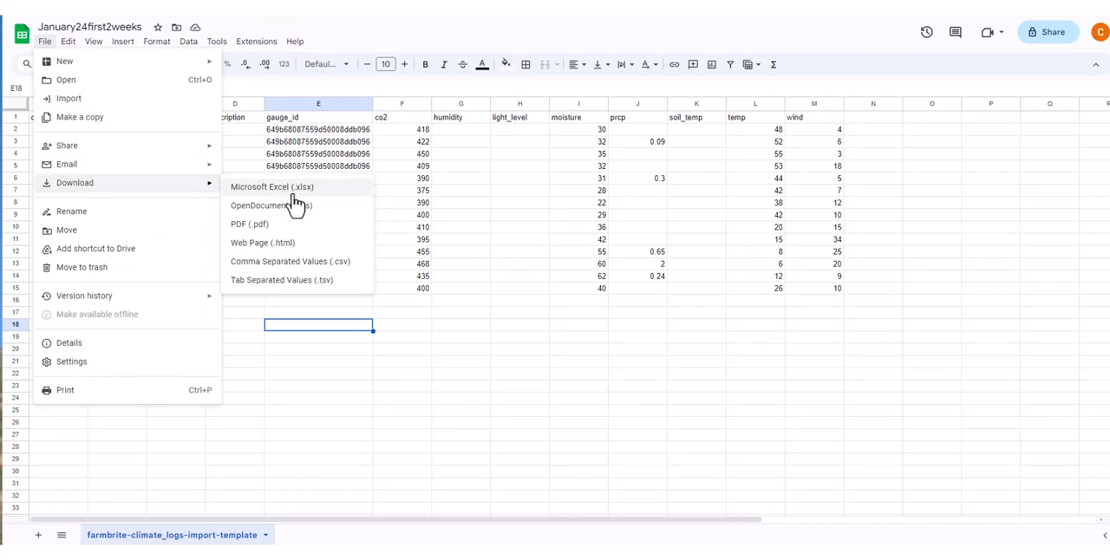
{"action": "left_click", "coordinate": [339, 277]}
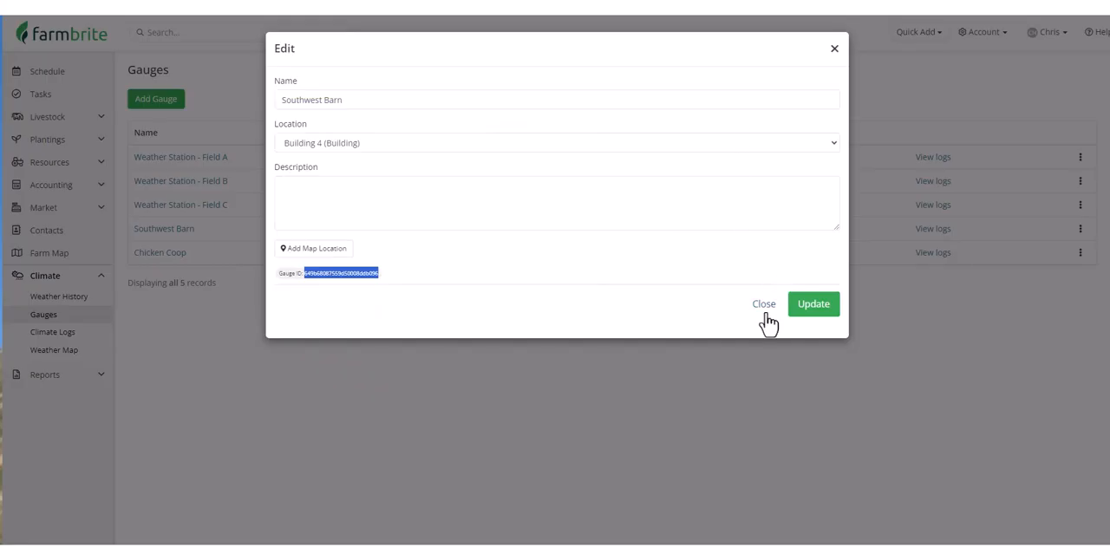
Switch back to Farmbrite, close the gauge's edit form and open the record import for climate logs.
{"action": "left_click", "coordinate": [763, 304]}
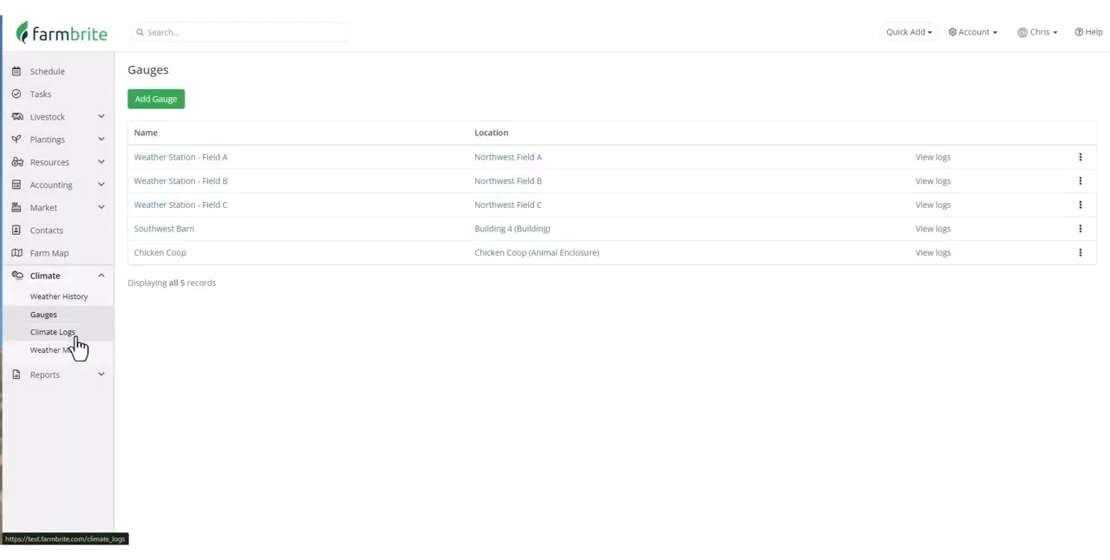
{"action": "left_click", "coordinate": [77, 341]}
{"action": "left_click", "coordinate": [218, 99]}
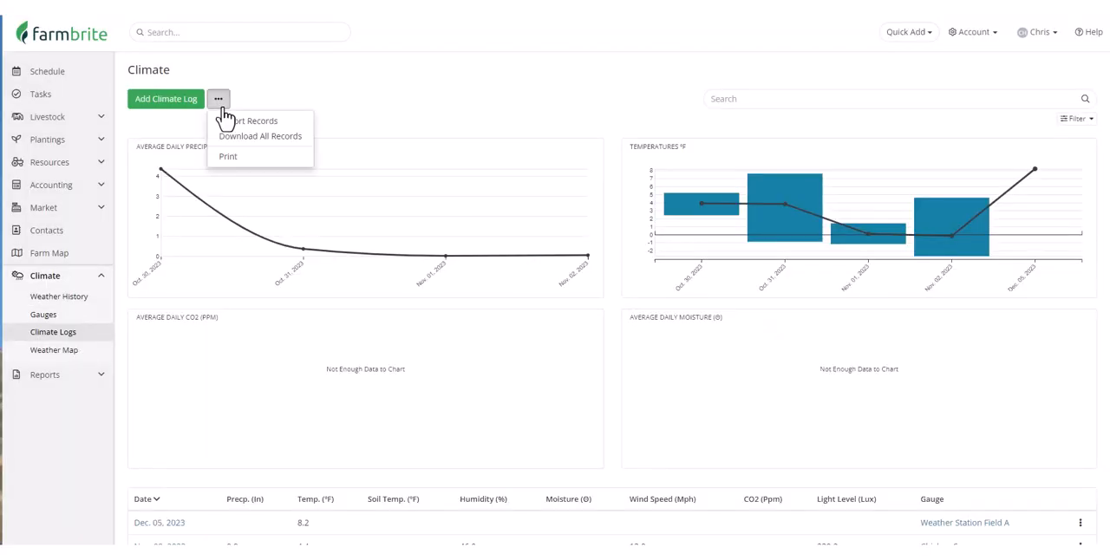
{"action": "left_click", "coordinate": [275, 125]}
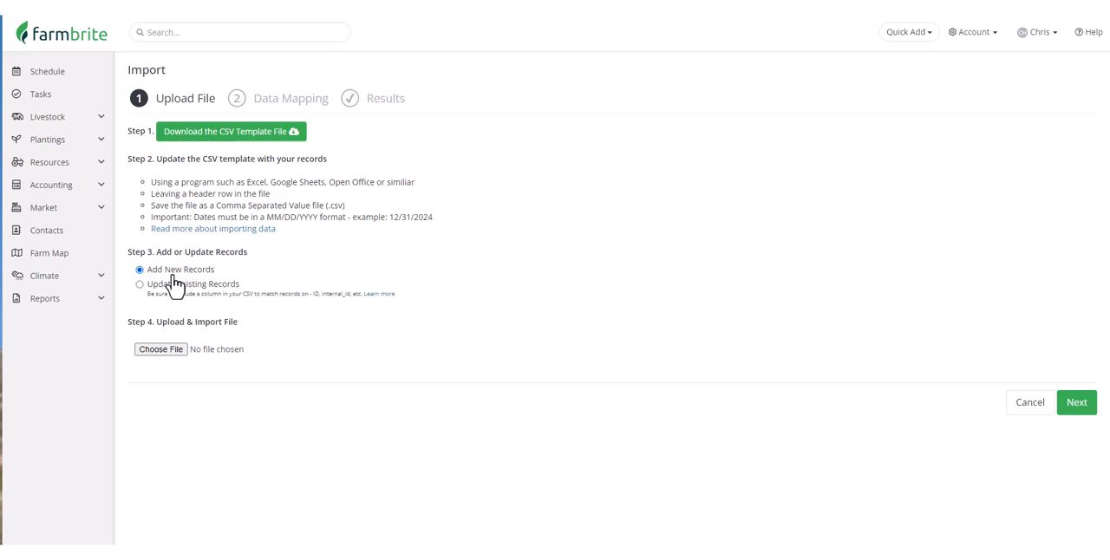
Upload the January24first2weeks CSV file as new records and import it with the preset field mapping.
{"action": "left_click", "coordinate": [171, 349]}
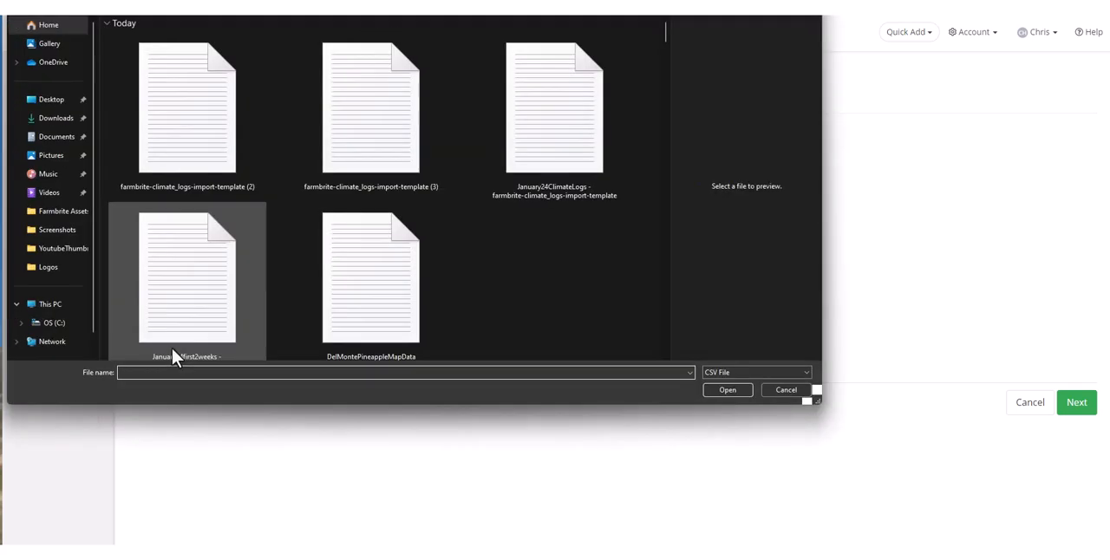
{"action": "double_click", "coordinate": [181, 324]}
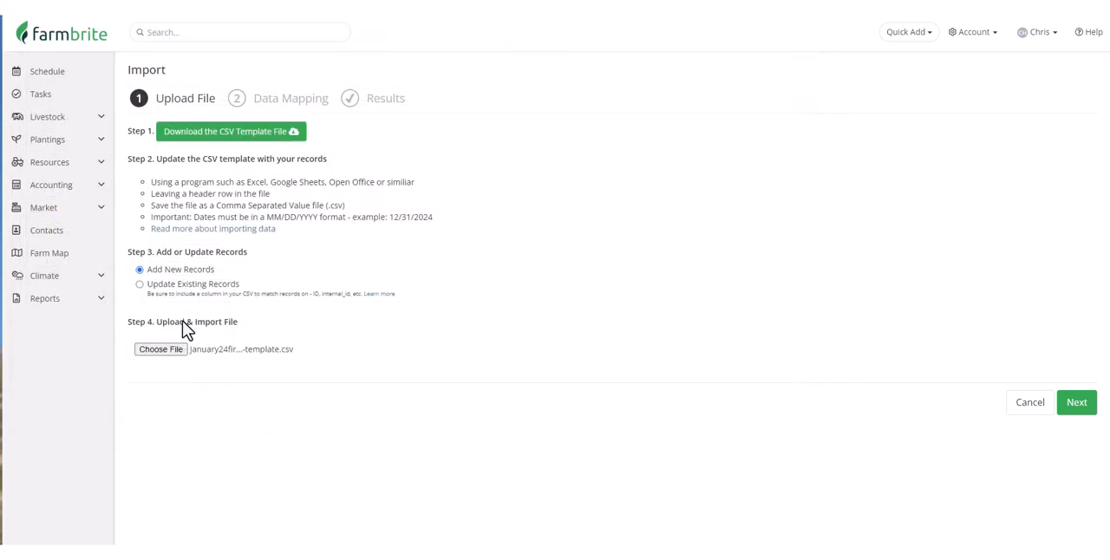
{"action": "left_click", "coordinate": [1075, 402]}
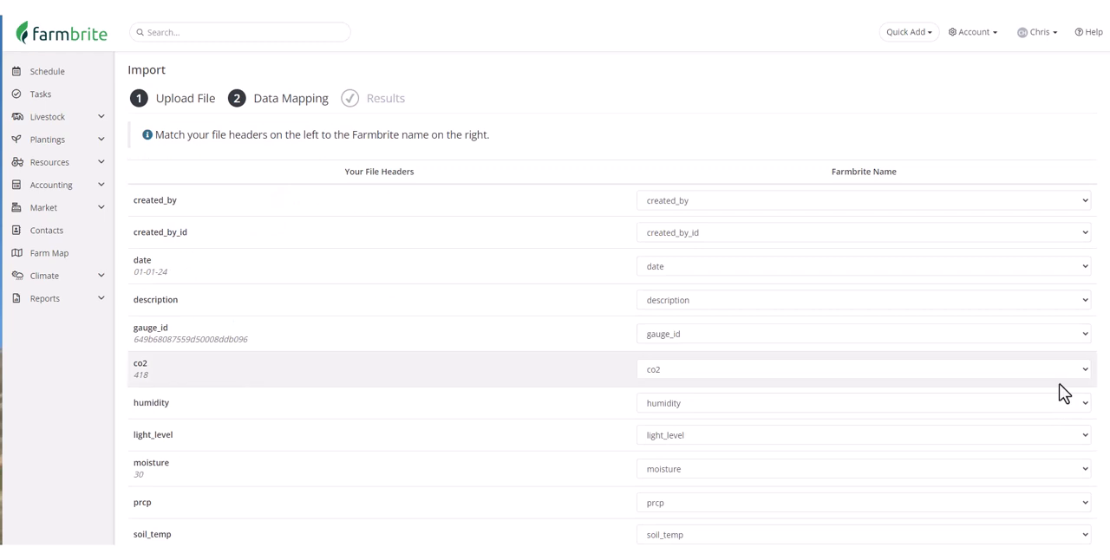
{"action": "scroll", "coordinate": [482, 308], "scroll_direction": "down", "scroll_amount": 3}
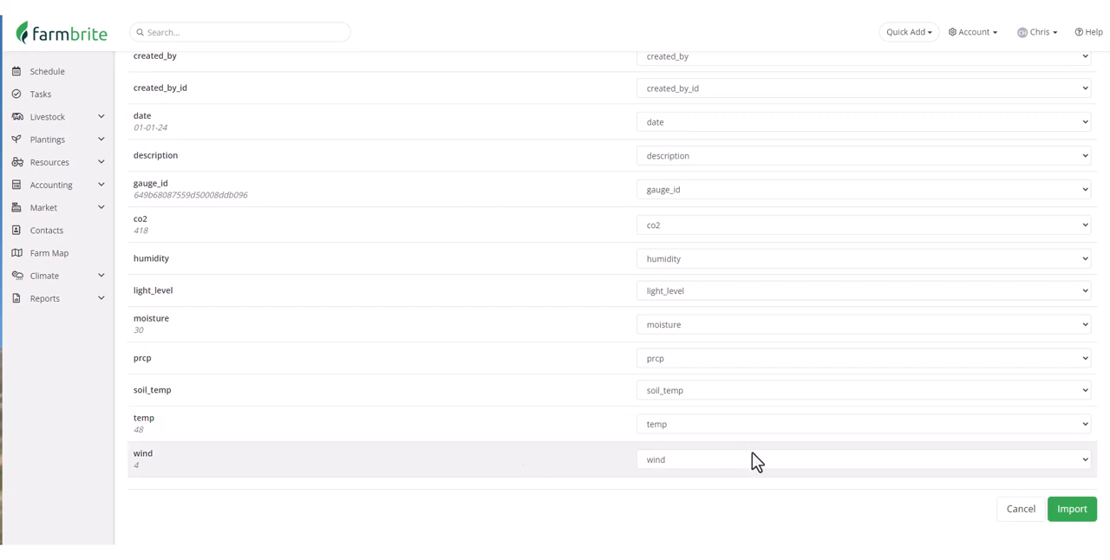
{"action": "left_click", "coordinate": [1071, 512]}
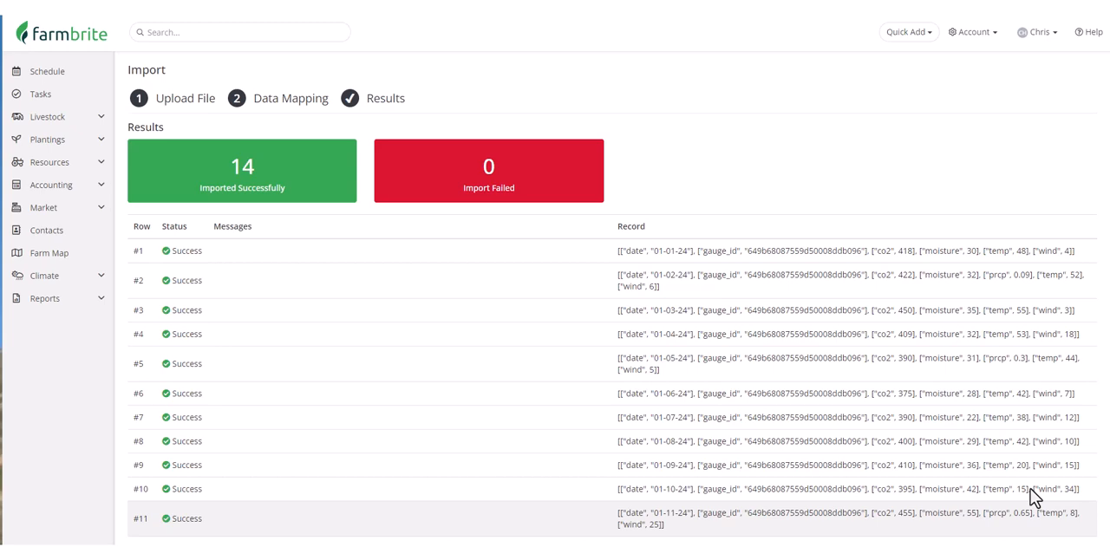
Open the climate logs and filter them by the Southwest Barn gauge to review its imported charts and daily records.
{"action": "left_click", "coordinate": [102, 277]}
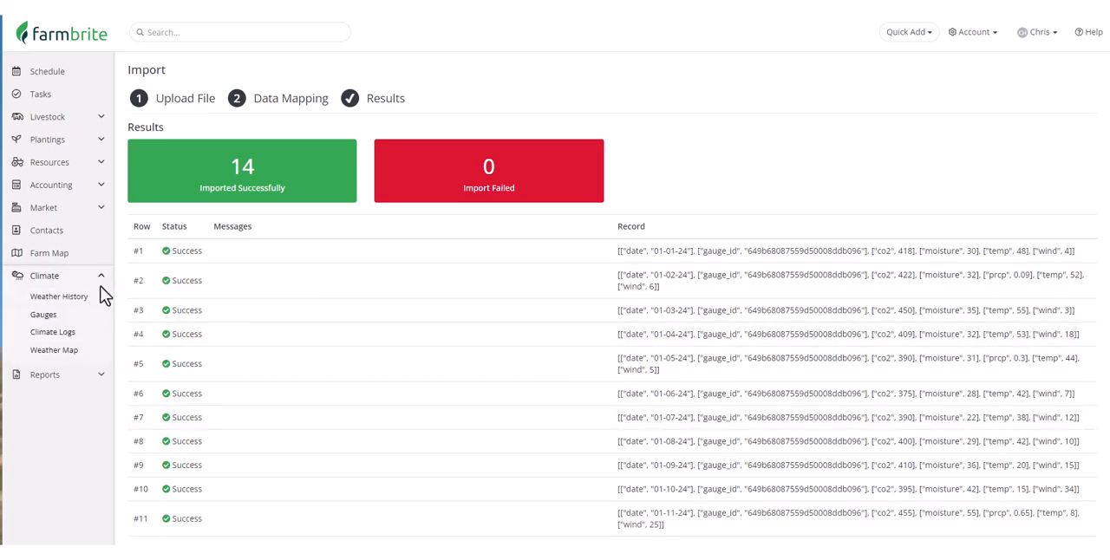
{"action": "left_click", "coordinate": [101, 343]}
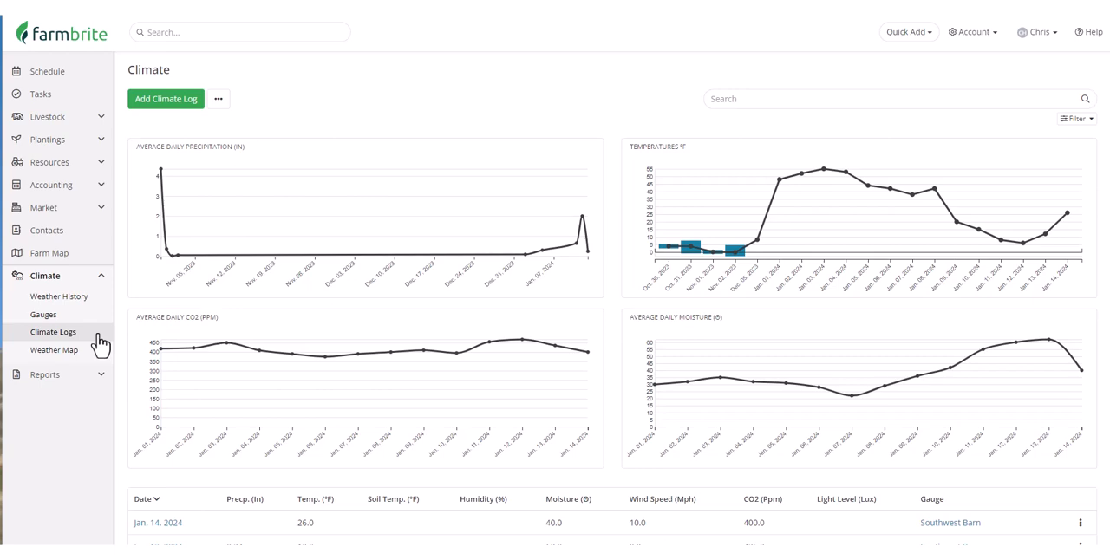
{"action": "left_click", "coordinate": [1087, 122]}
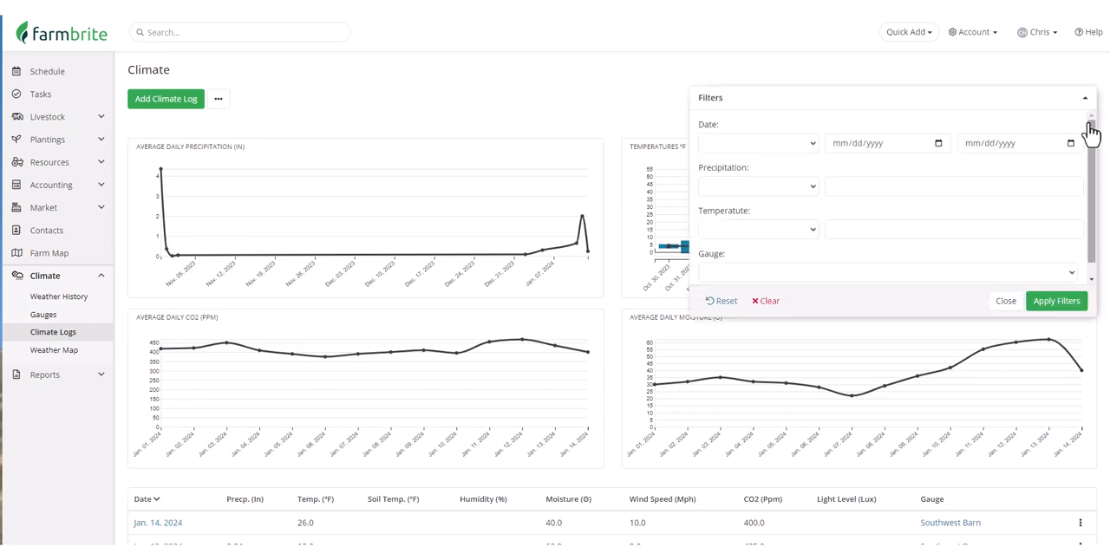
{"action": "left_click", "coordinate": [1046, 274]}
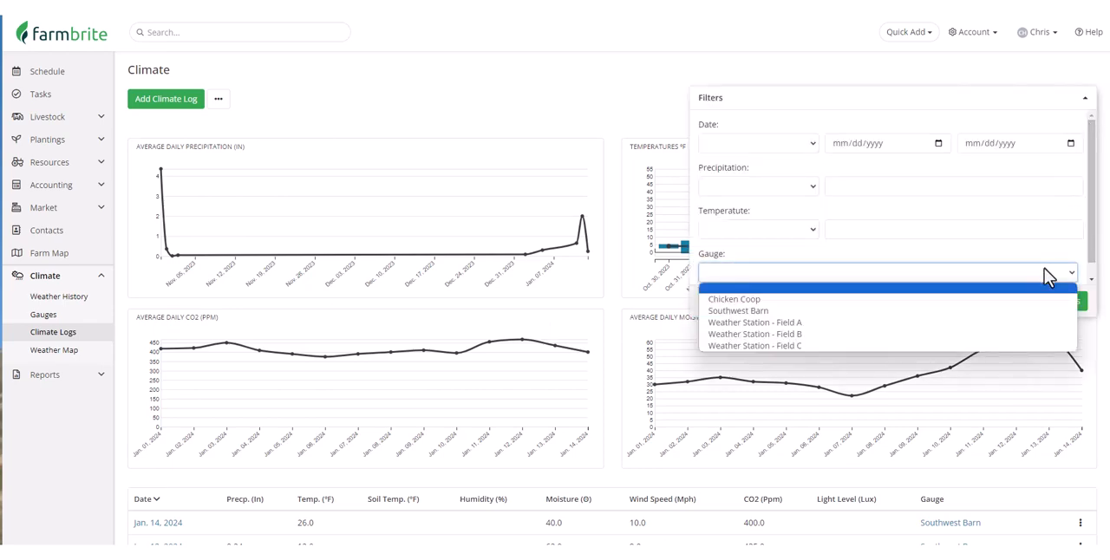
{"action": "left_click", "coordinate": [1023, 312]}
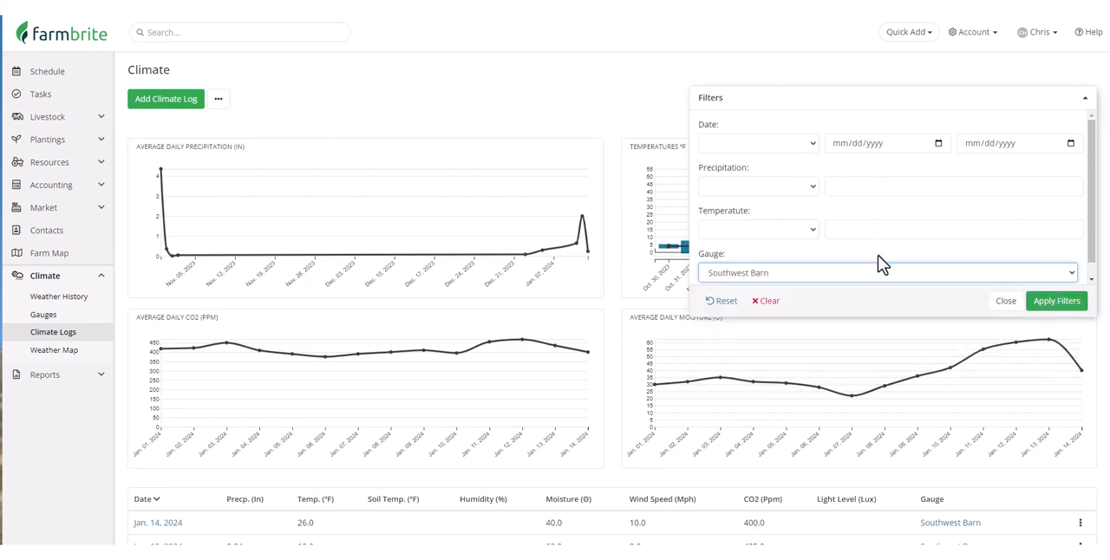
{"action": "left_click", "coordinate": [1056, 301]}
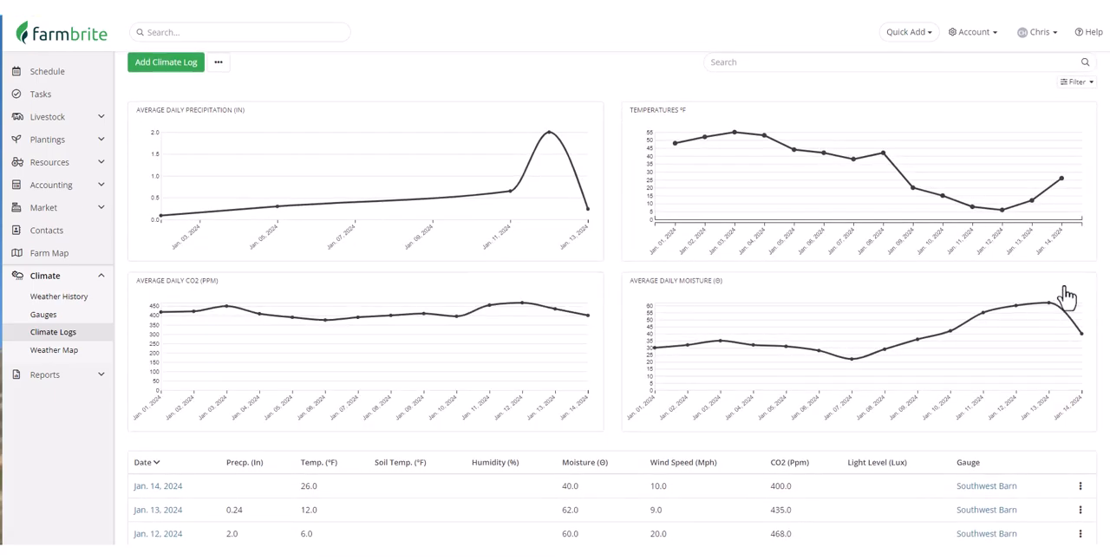
{"action": "scroll", "coordinate": [1071, 291], "scroll_direction": "down", "scroll_amount": 1}
{"action": "scroll", "coordinate": [1084, 274], "scroll_direction": "down", "scroll_amount": 3}
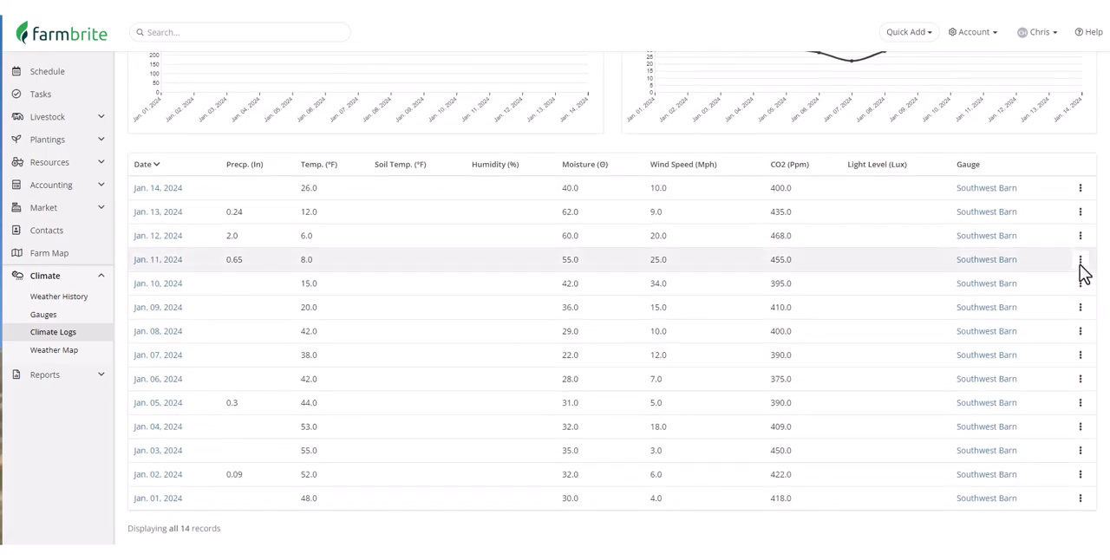
{"action": "scroll", "coordinate": [1084, 274], "scroll_direction": "up", "scroll_amount": 4}
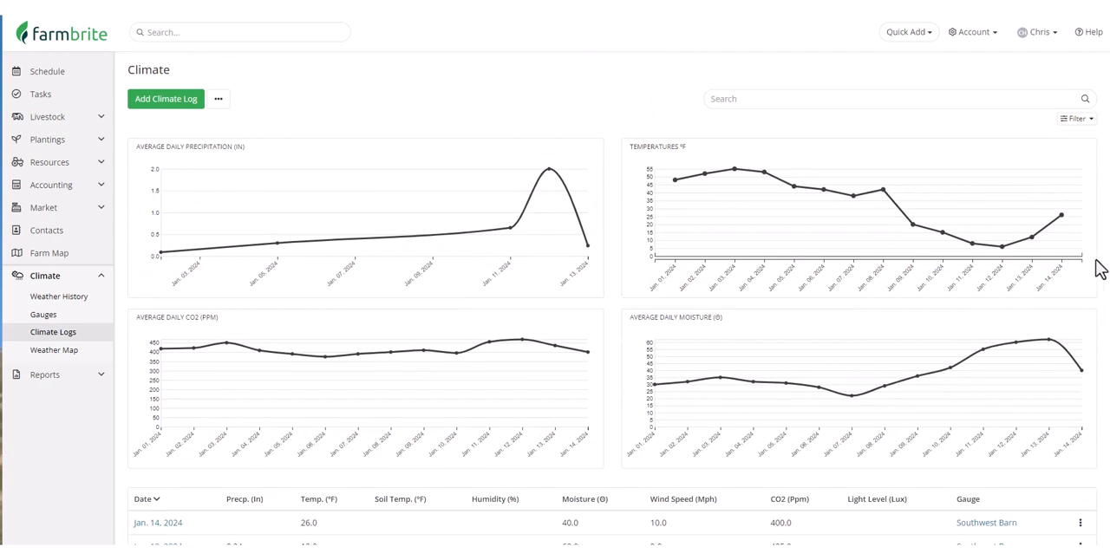